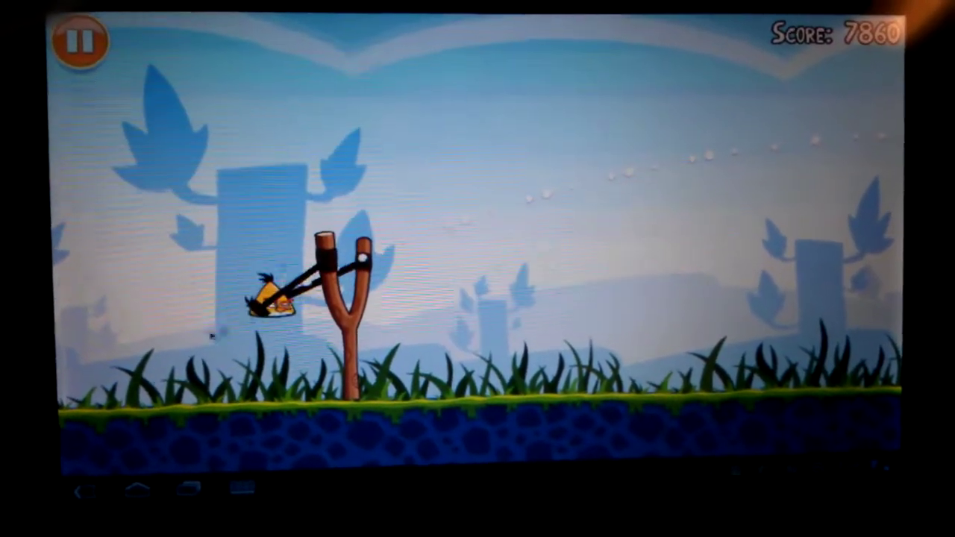
Step: Play Angry Birds level 1-20 with yellow birds, retrying once, reaching 2060 points, then go home
drag(261, 303, 261, 302)
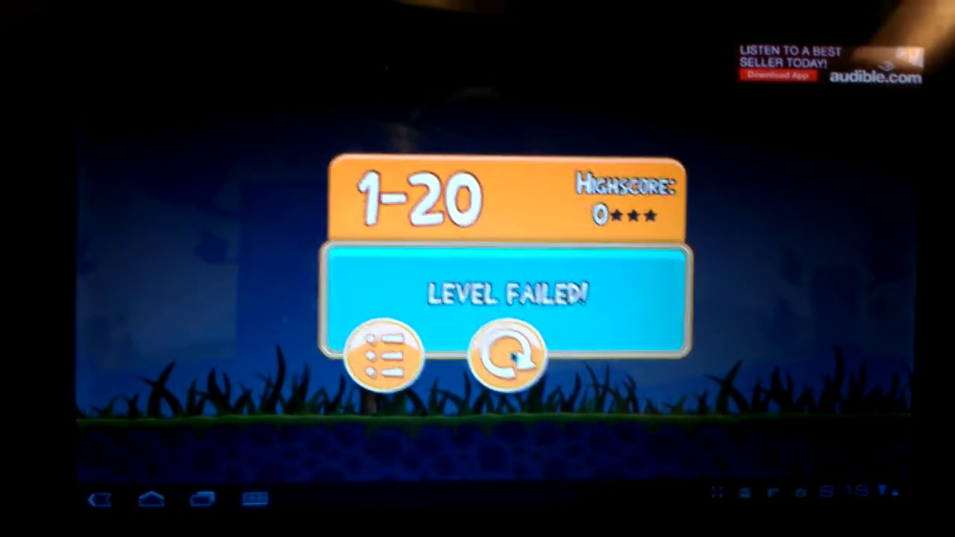
click(510, 343)
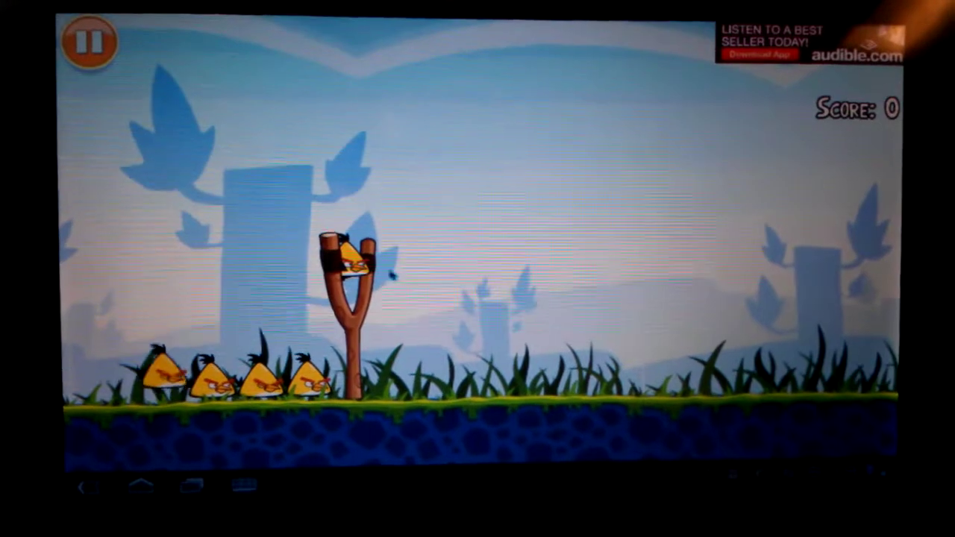
drag(273, 294, 268, 294)
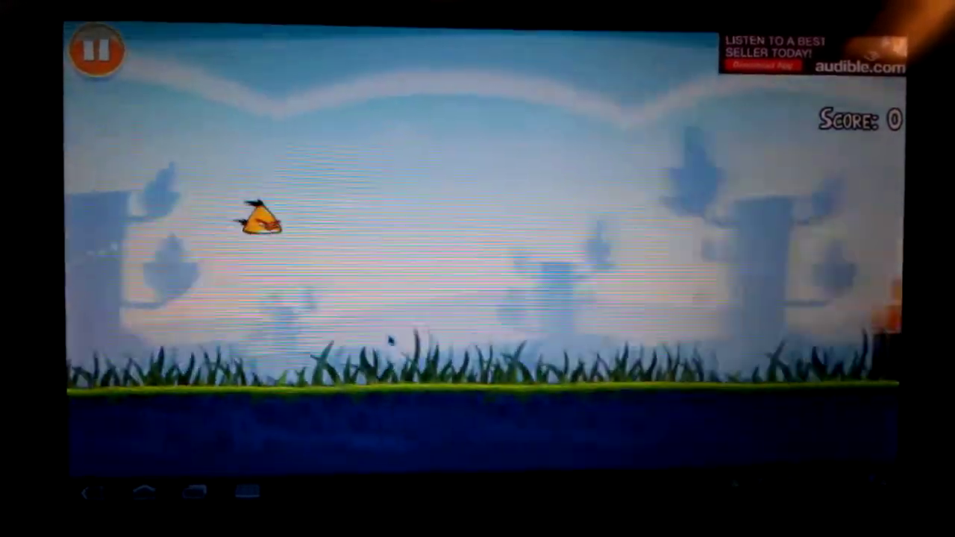
click(478, 224)
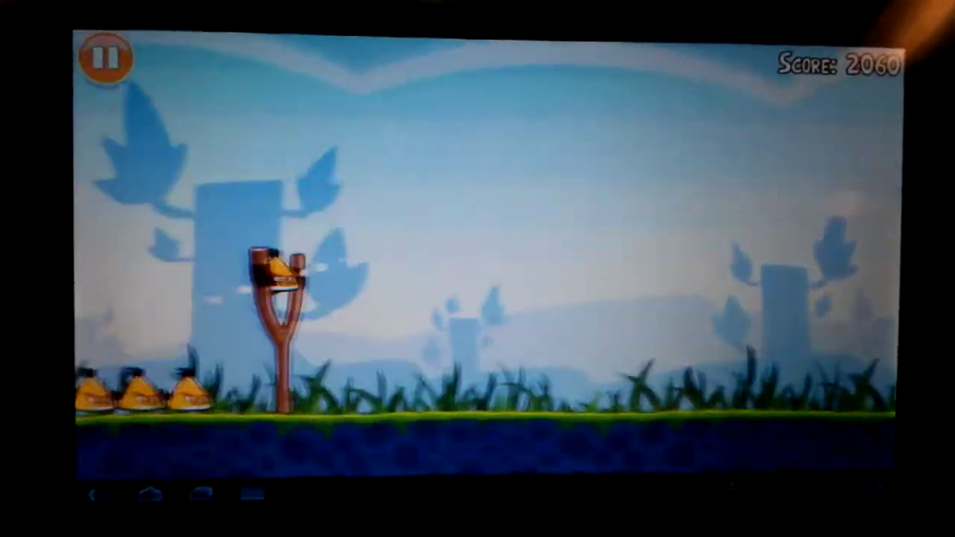
key(super)
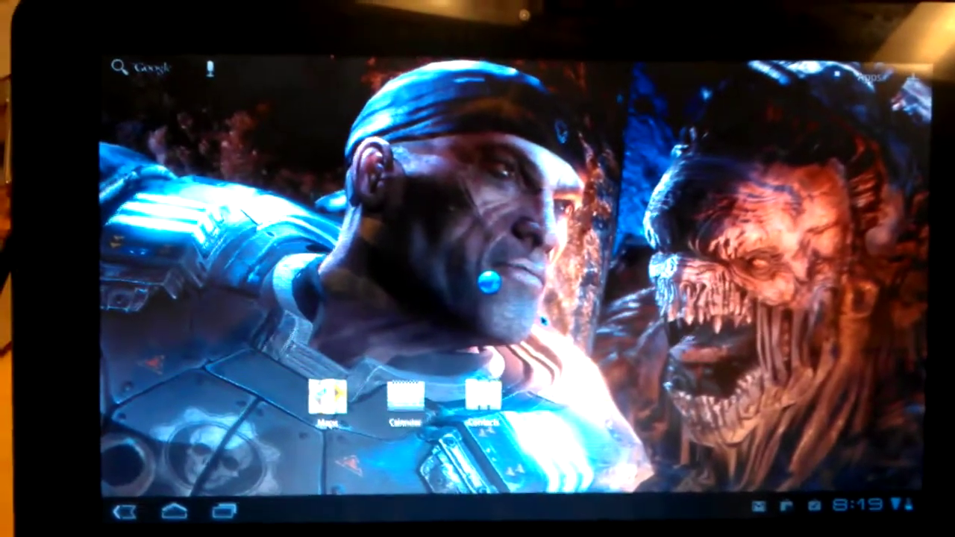
Step: Swipe between home screen pages to find the Gmail, music and weather clock widgets
drag(672, 261, 224, 261)
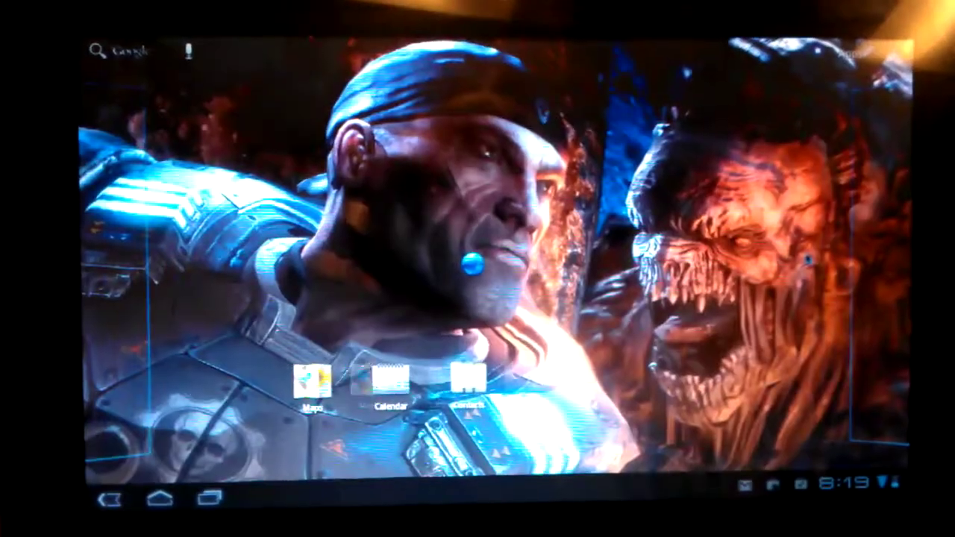
drag(224, 261, 671, 261)
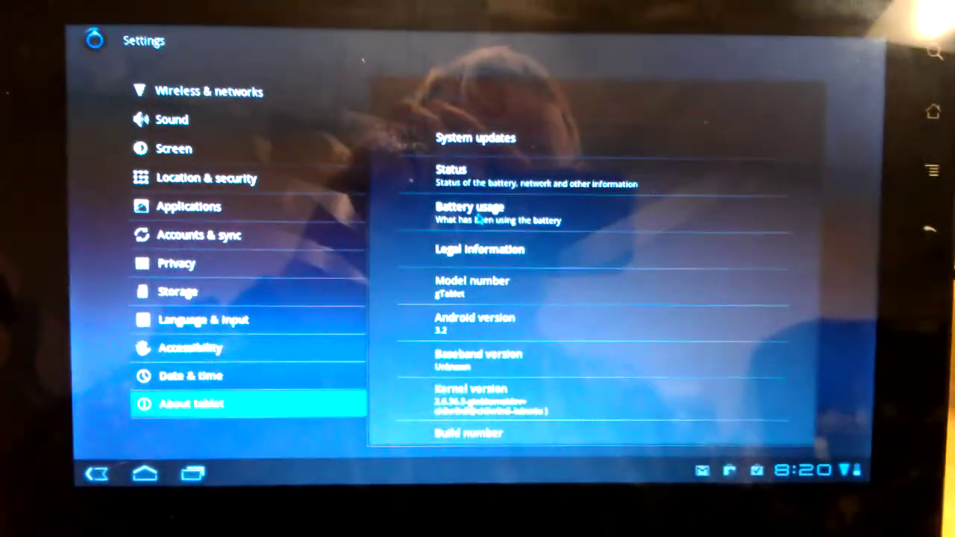
Step: Review battery usage, with Media at 48% after 15h 24m, then go home
click(481, 218)
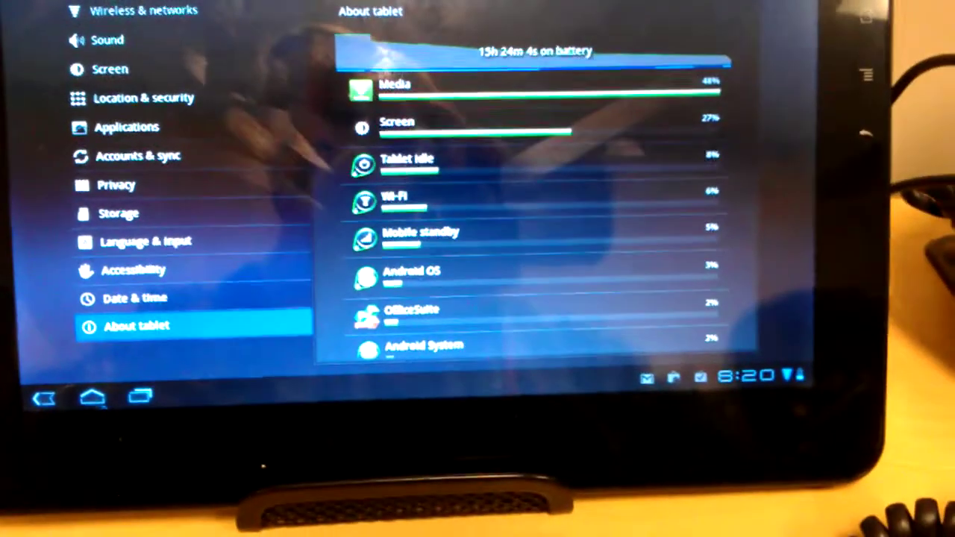
click(103, 403)
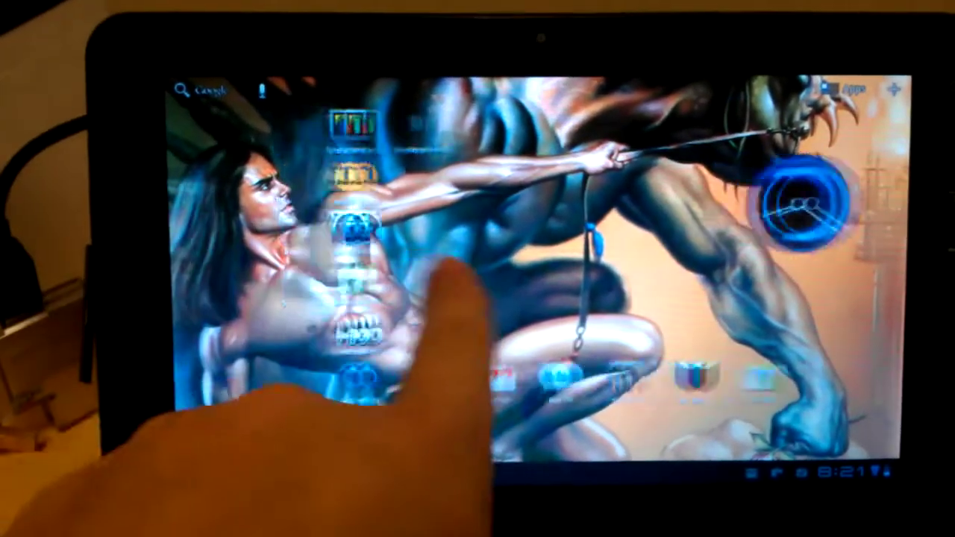
Step: Swipe past the weather clock page to the page with the Gmail inbox and music player
drag(298, 314, 436, 314)
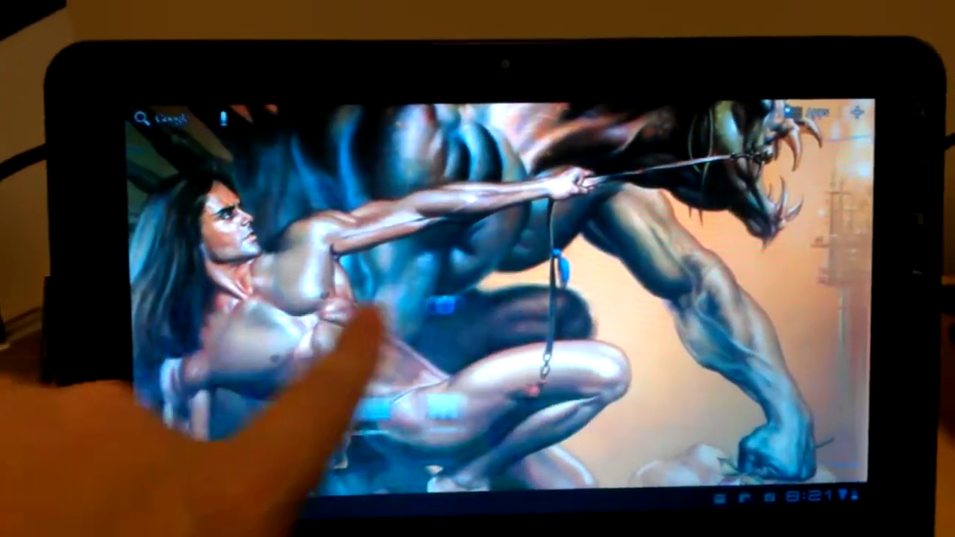
drag(350, 373, 149, 373)
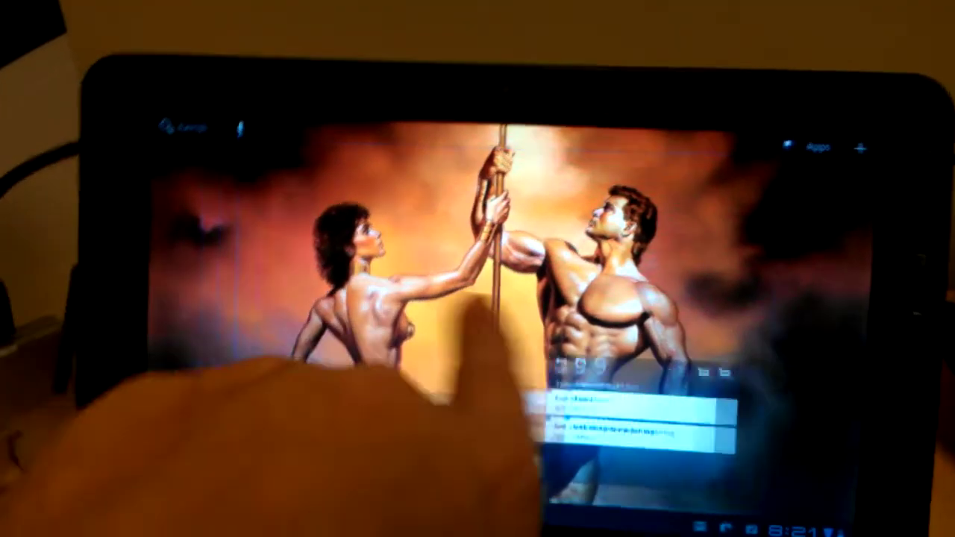
drag(410, 410, 186, 411)
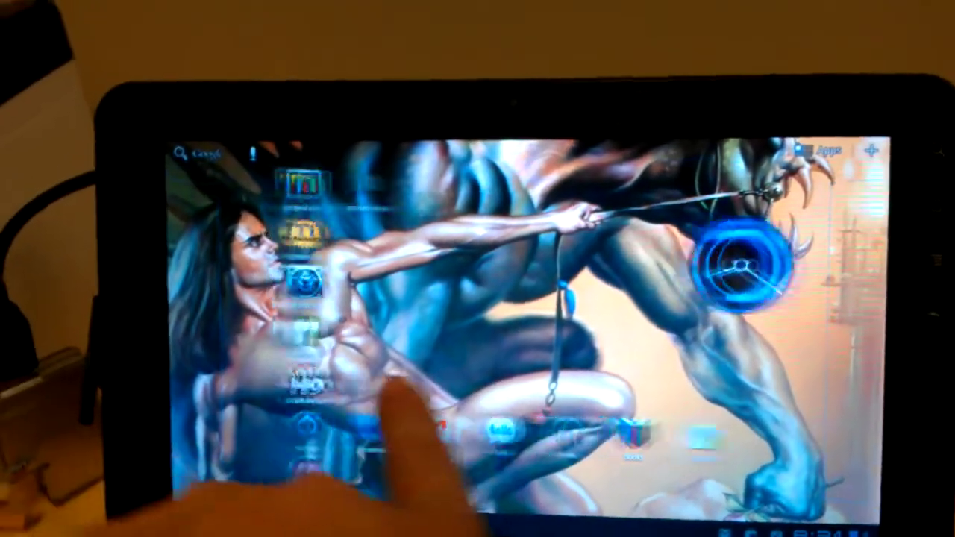
drag(448, 418, 186, 418)
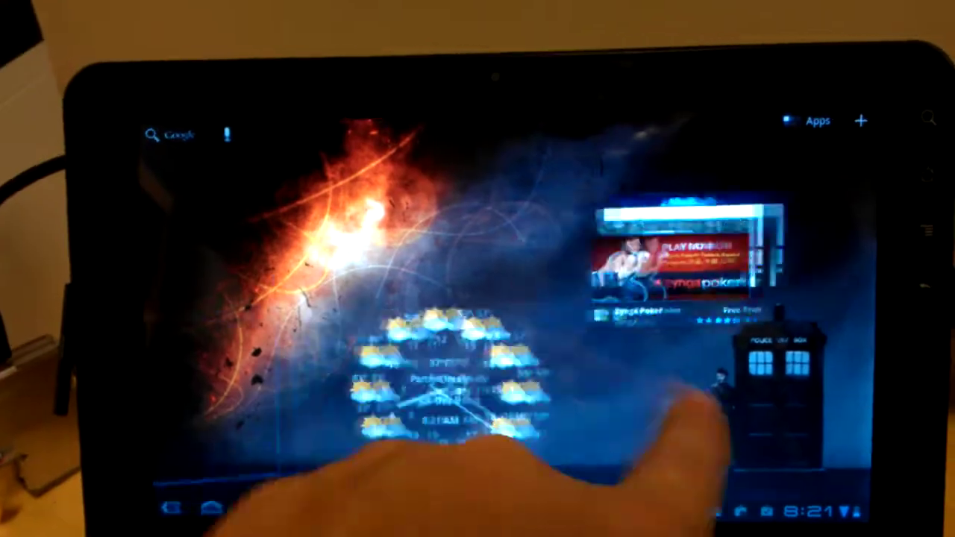
drag(485, 417, 224, 418)
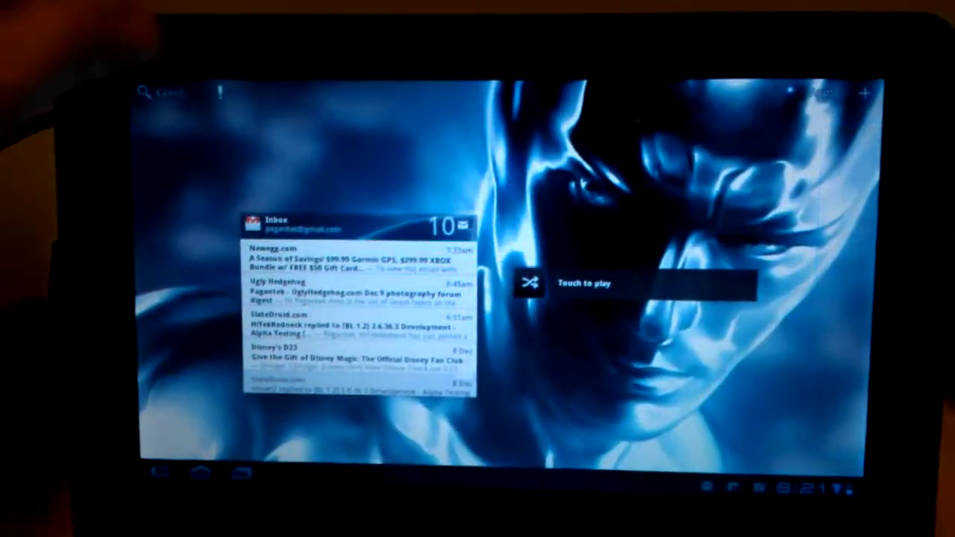